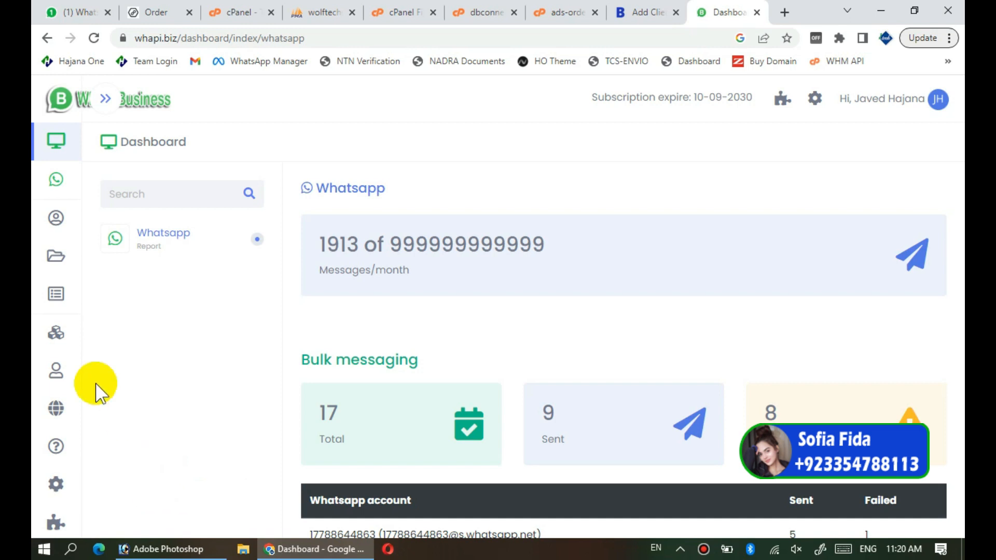
# Open the bulk messaging contact groups of the WhatsApp account labelled 17.
pyautogui.click(107, 182)
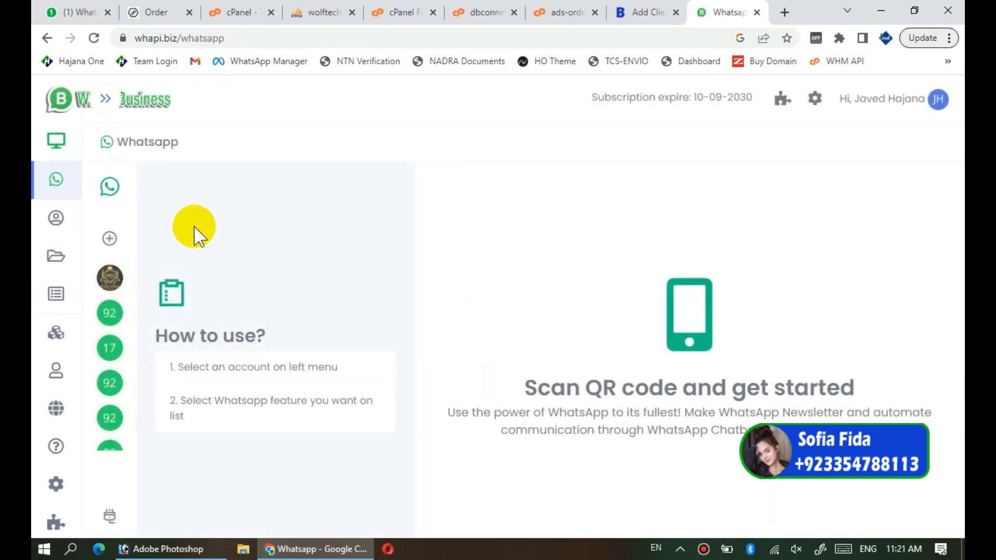
pyautogui.click(110, 348)
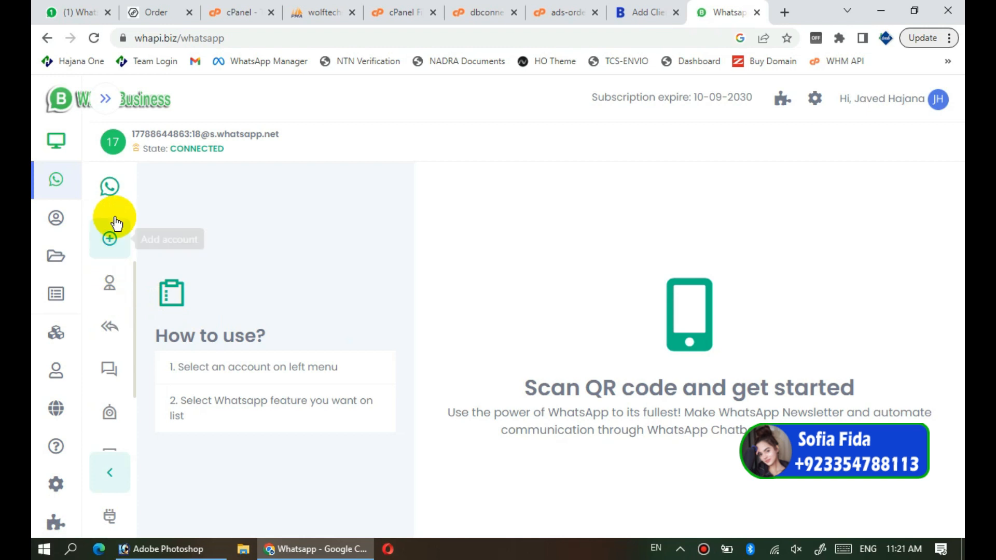
pyautogui.click(116, 371)
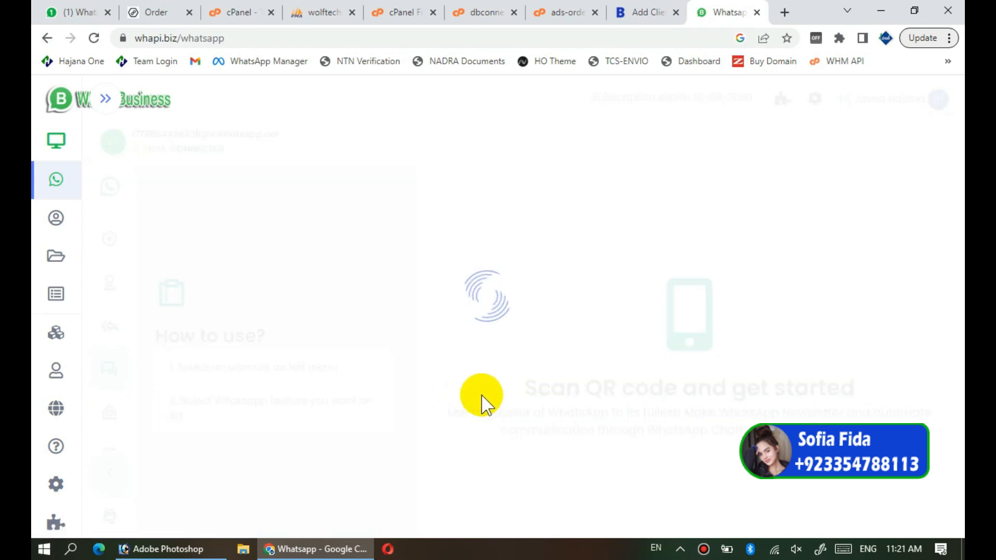
pyautogui.click(256, 251)
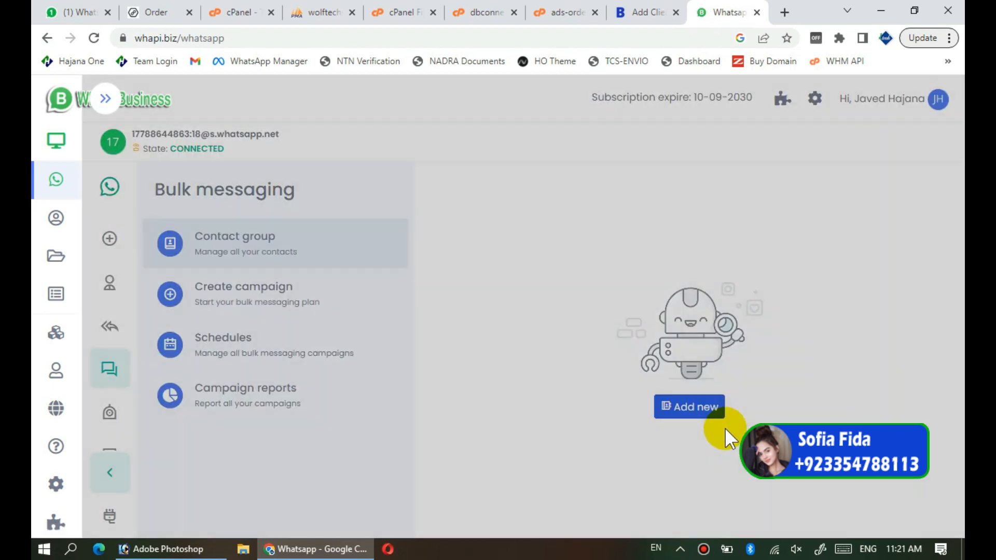
# Create a new contact group named "Test Group".
pyautogui.click(715, 410)
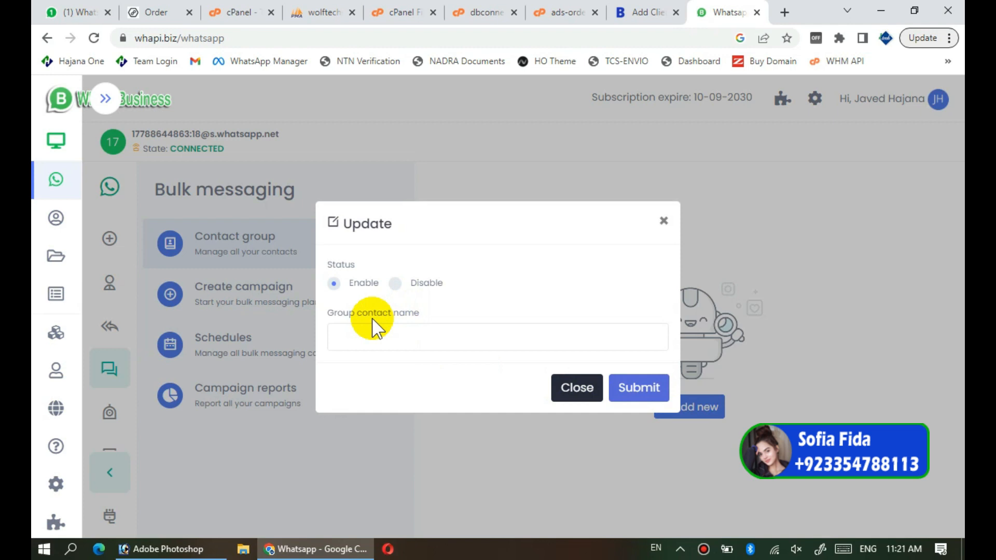
pyautogui.click(373, 338)
pyautogui.click(577, 282)
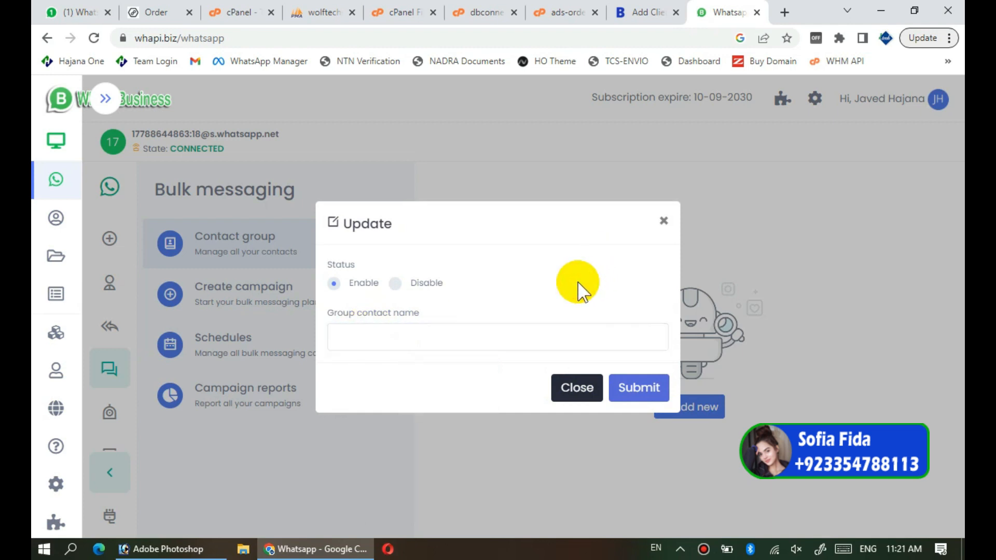
pyautogui.click(355, 332)
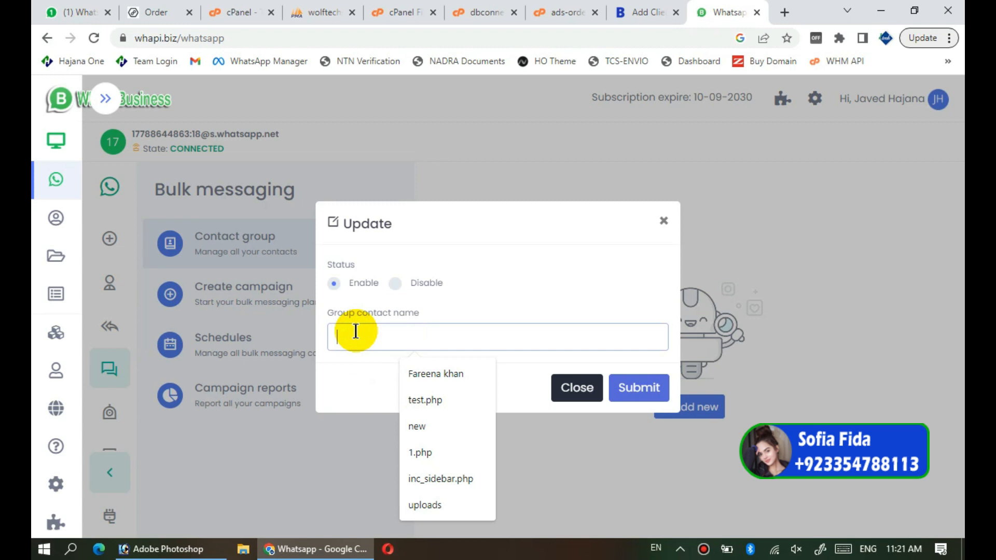
pyautogui.write('Test Group')
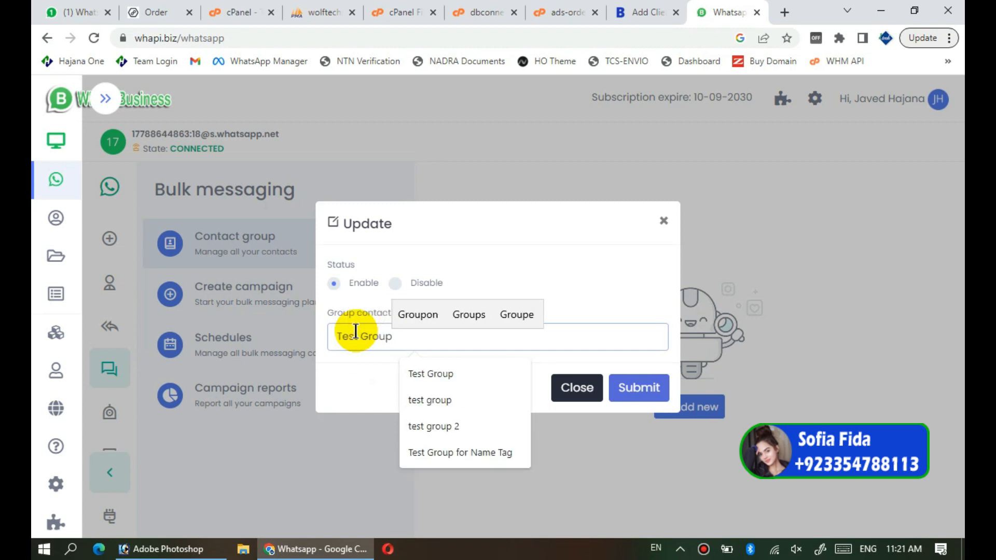
pyautogui.click(640, 390)
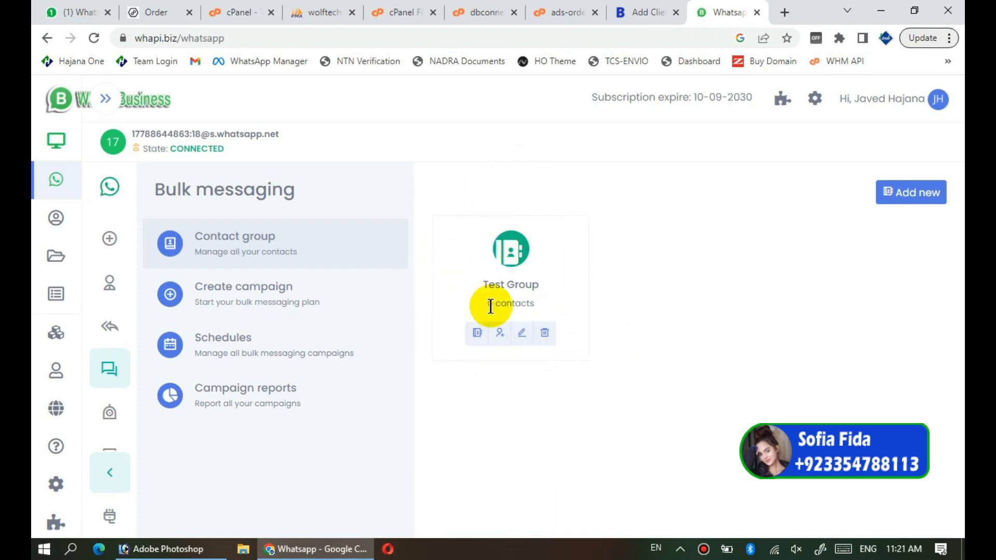
# Download the example CSV template from Test Group's contact import and open it in Excel.
pyautogui.click(500, 335)
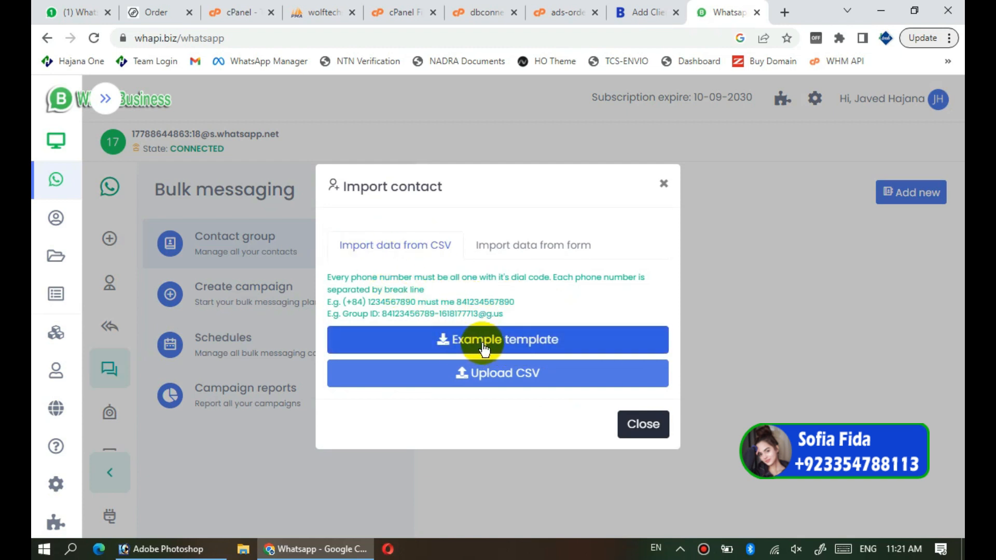
pyautogui.click(513, 343)
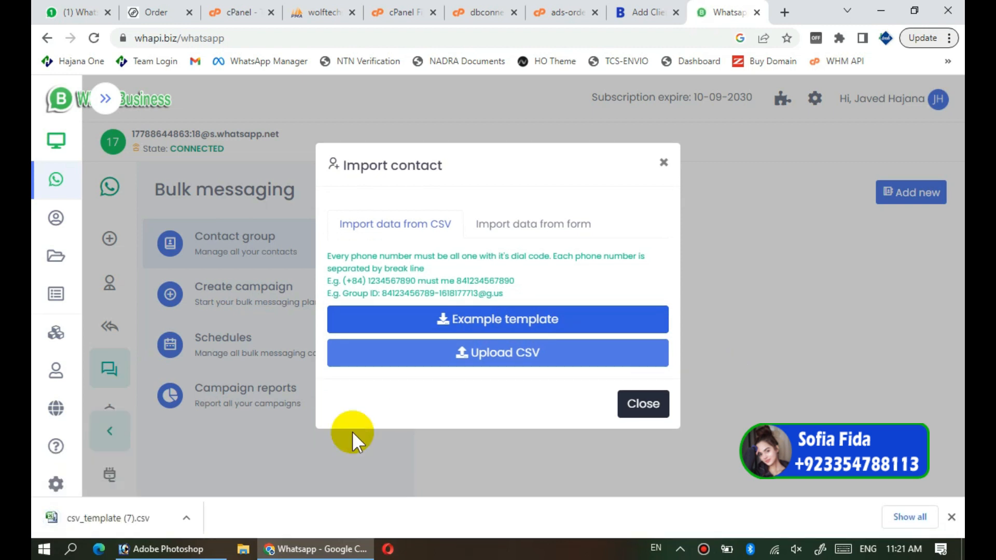
pyautogui.click(118, 525)
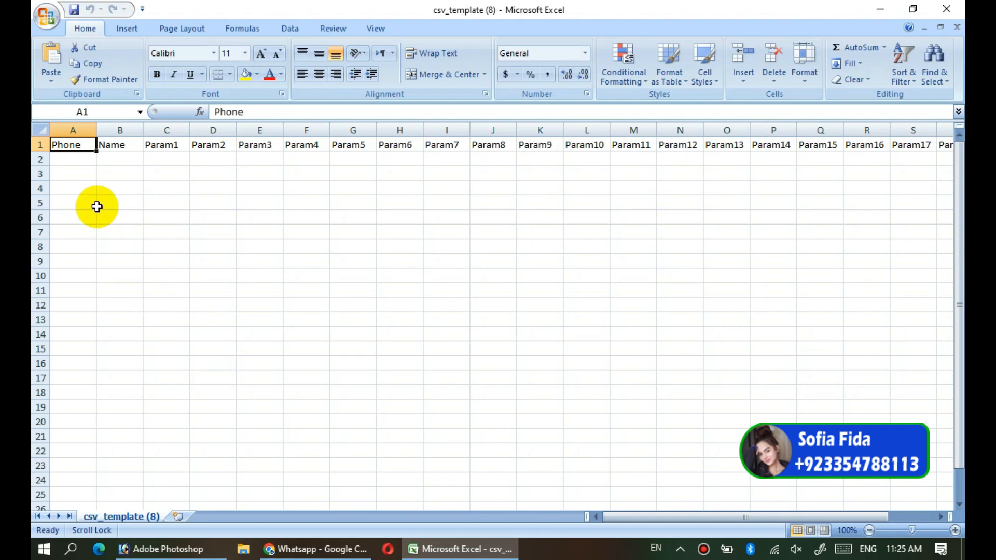
# Fill rows 2 to 4 of the template with three contacts' phone numbers and first names in the Phone and Name columns.
pyautogui.moveTo(75, 161); pyautogui.dragTo(76, 234)
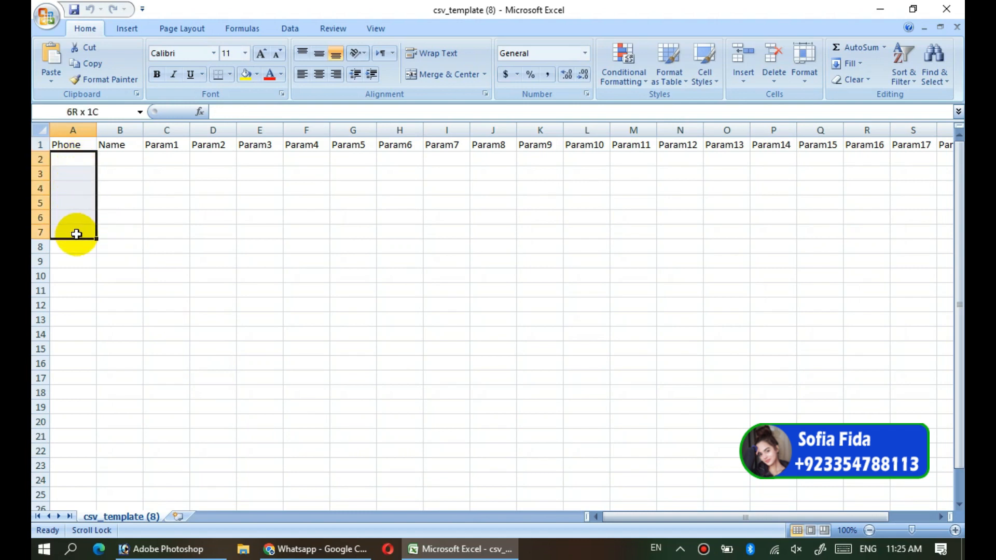
pyautogui.moveTo(119, 161); pyautogui.dragTo(120, 233)
pyautogui.click(76, 159)
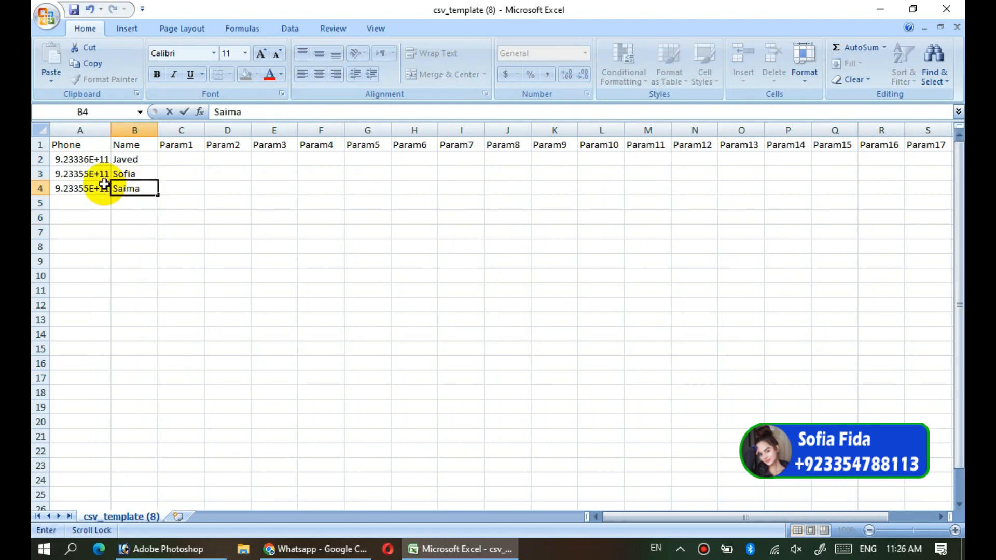
pyautogui.click(102, 203)
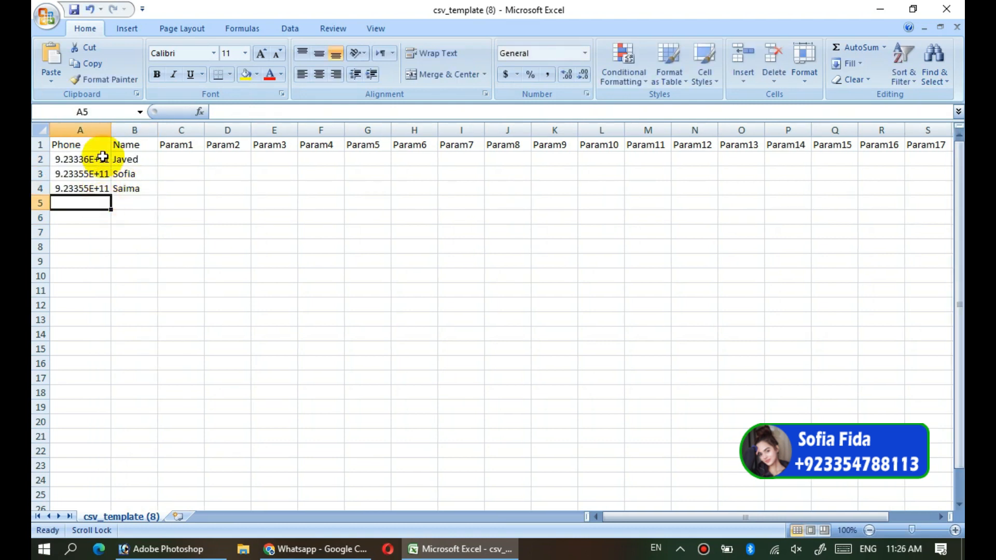
# Widen the Phone column and format it as Number with no decimal places.
pyautogui.moveTo(110, 130); pyautogui.dragTo(135, 131)
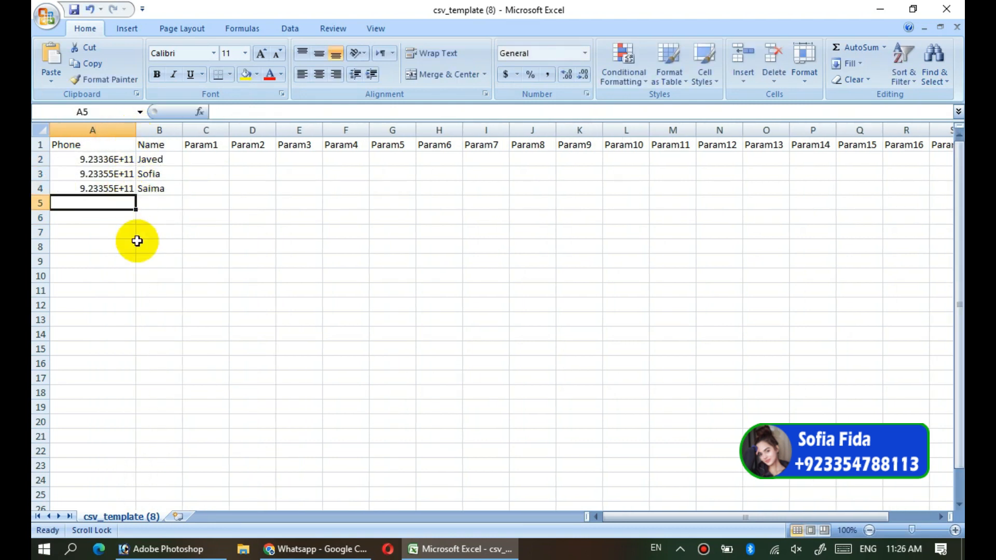
pyautogui.moveTo(98, 160); pyautogui.dragTo(93, 189)
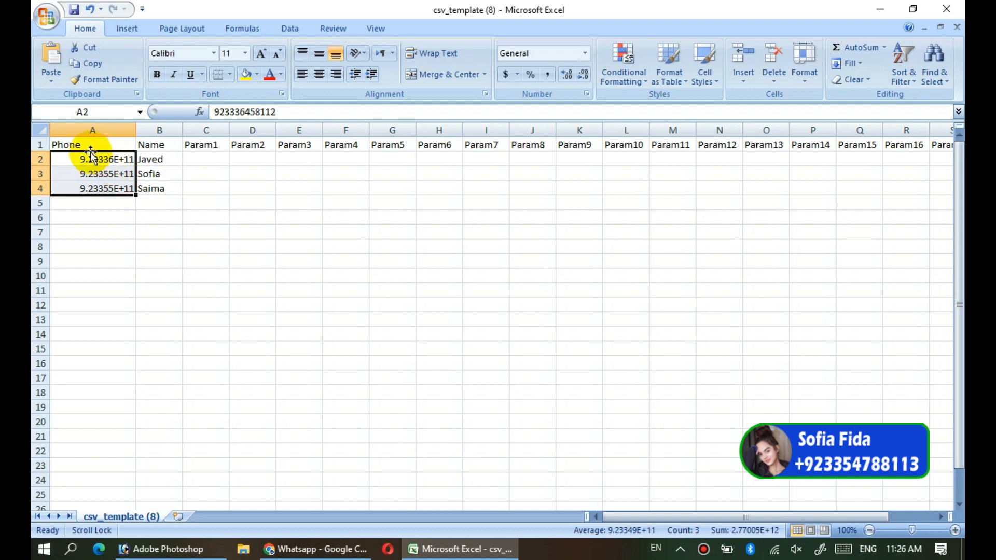
pyautogui.click(91, 130)
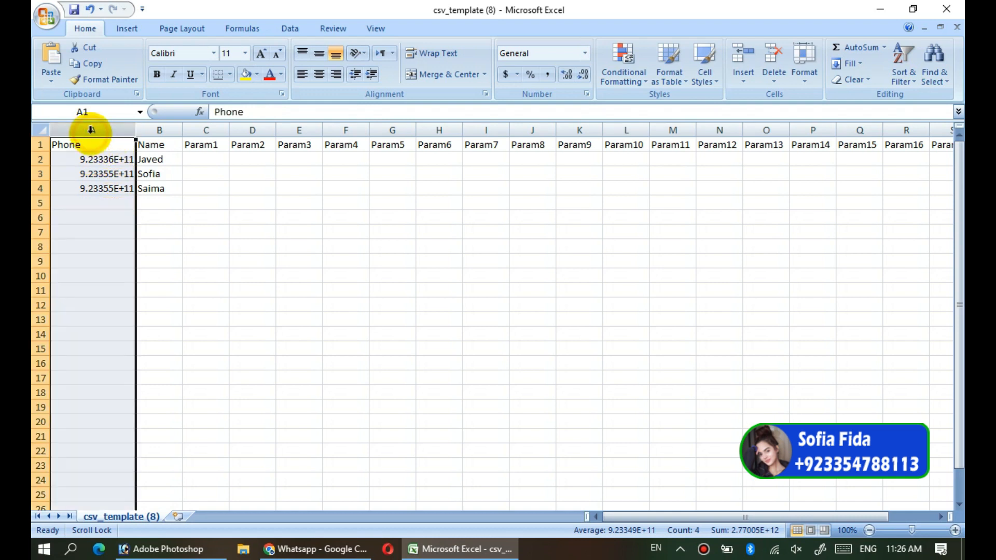
pyautogui.click(583, 54)
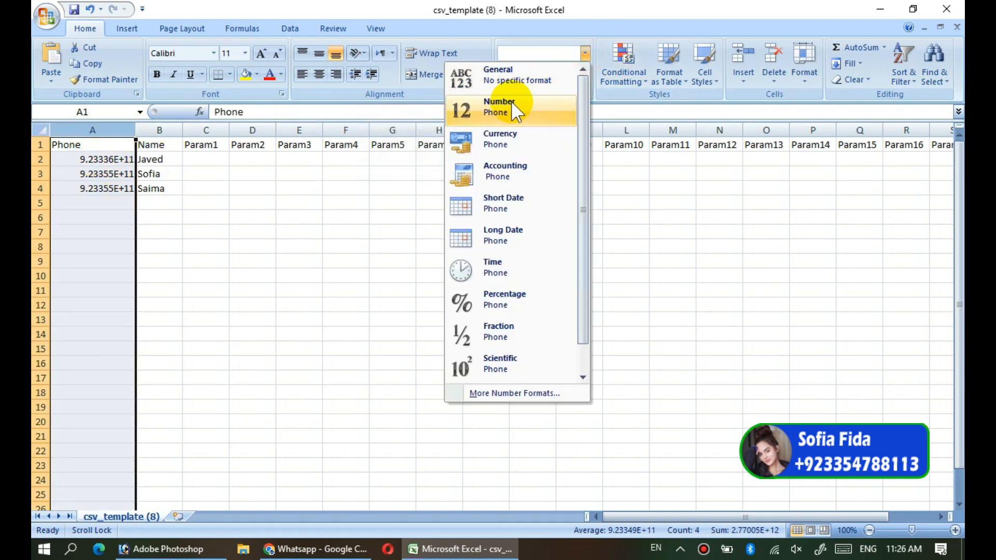
pyautogui.click(500, 110)
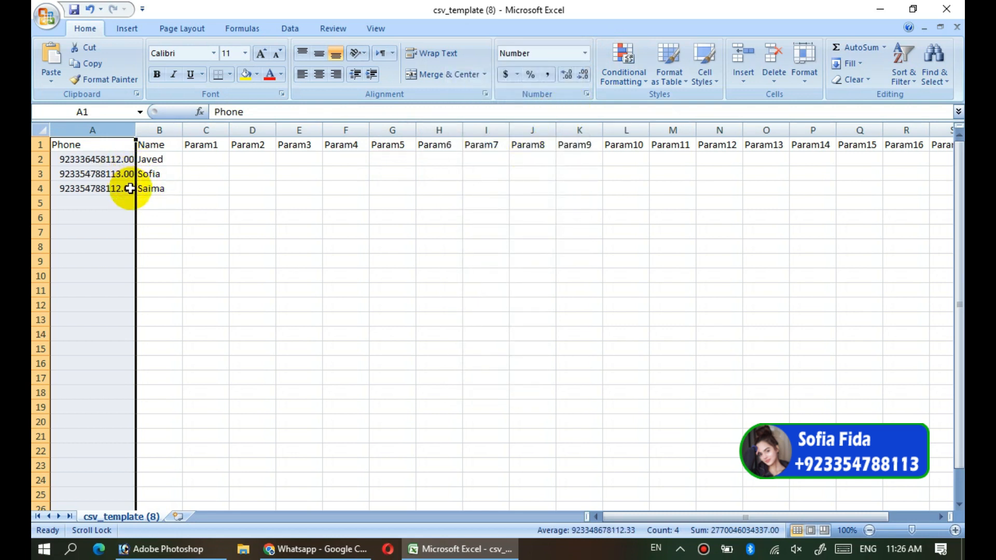
pyautogui.click(585, 76)
pyautogui.click(585, 76)
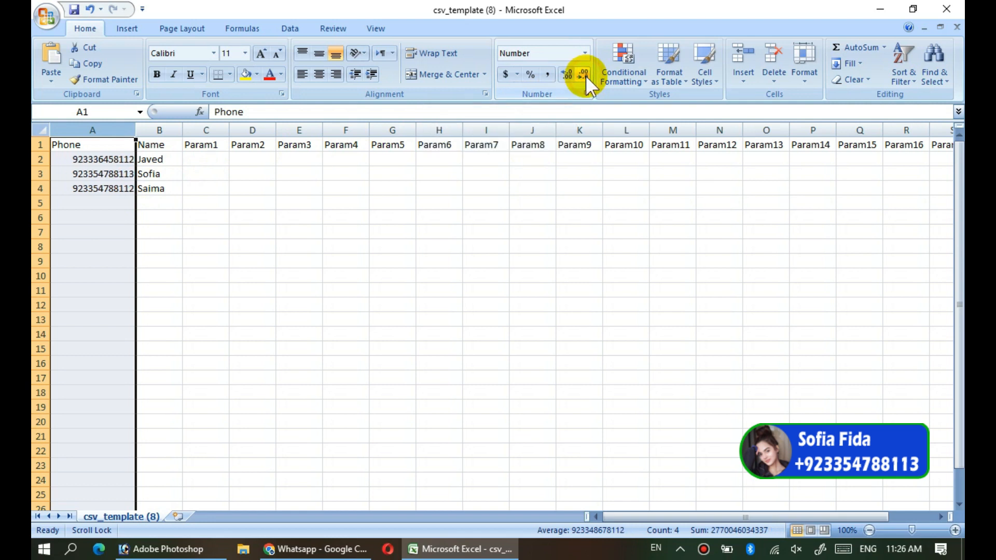
pyautogui.click(92, 163)
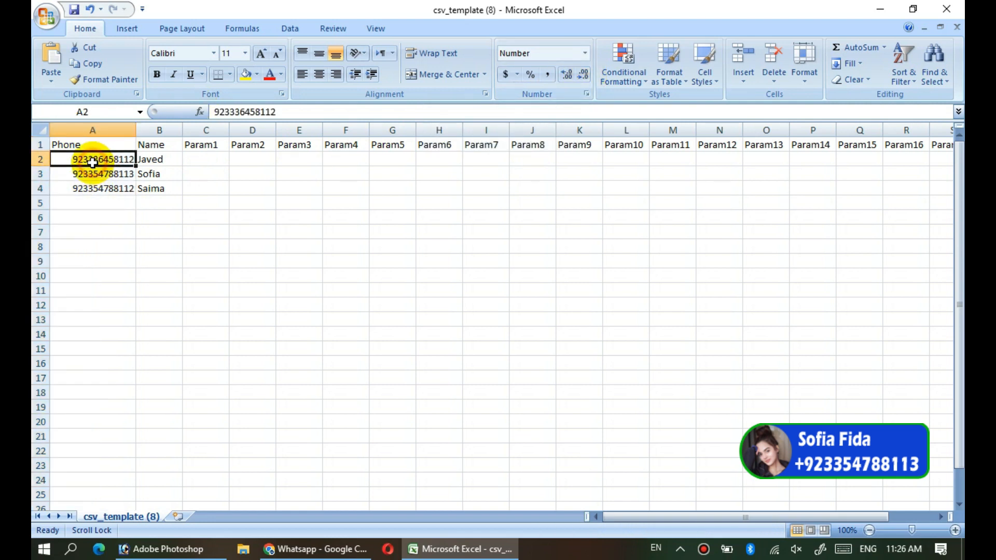
pyautogui.moveTo(92, 163); pyautogui.dragTo(91, 188)
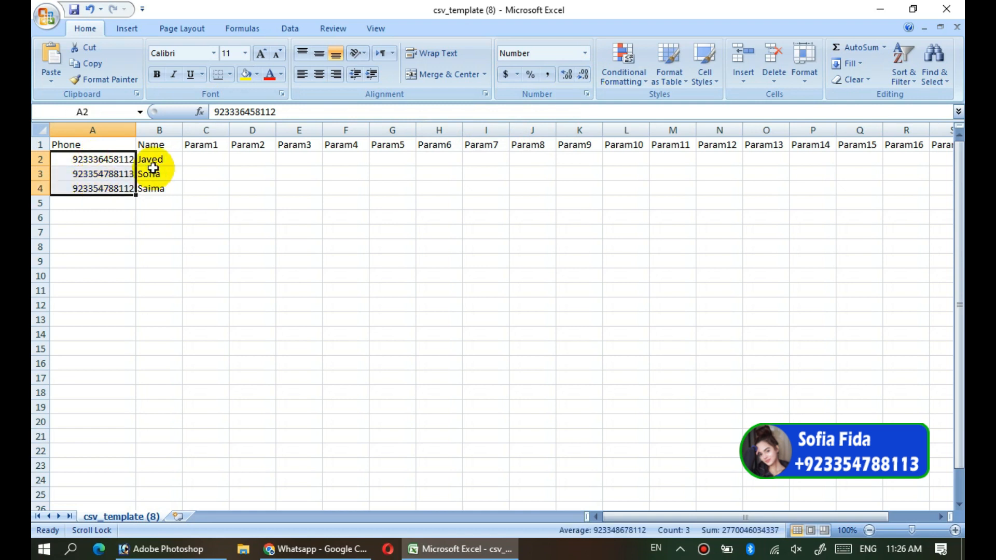
# Save the contact sheet to the Desktop as "MyCSV for Group" in CSV (Comma delimited) format, keeping that format.
pyautogui.click(47, 15)
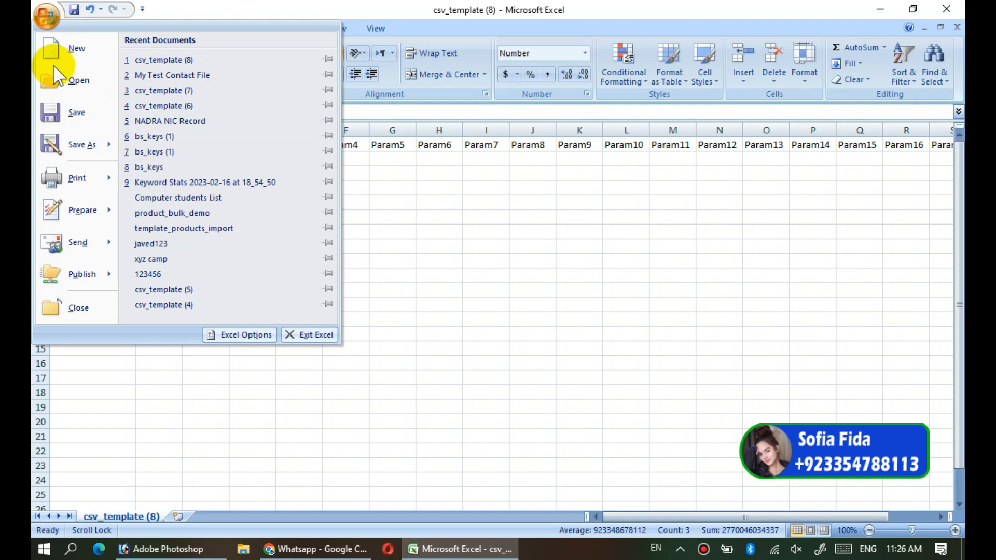
pyautogui.click(72, 145)
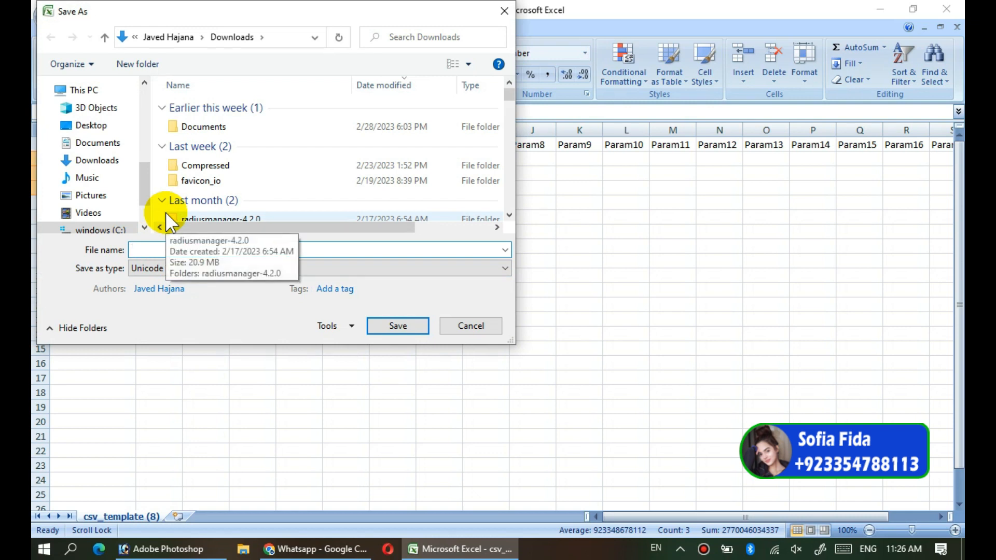
pyautogui.write('MyC')
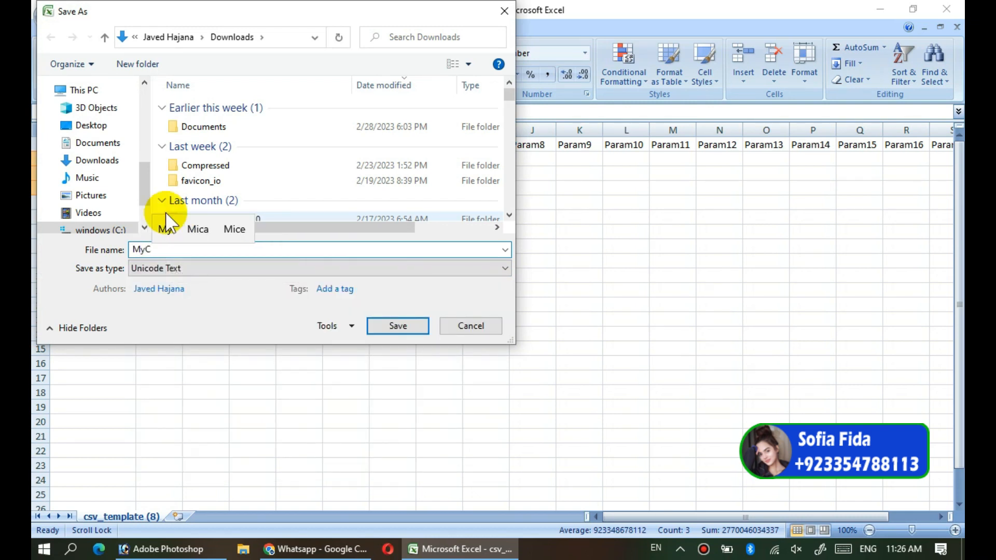
pyautogui.write('SV for Group')
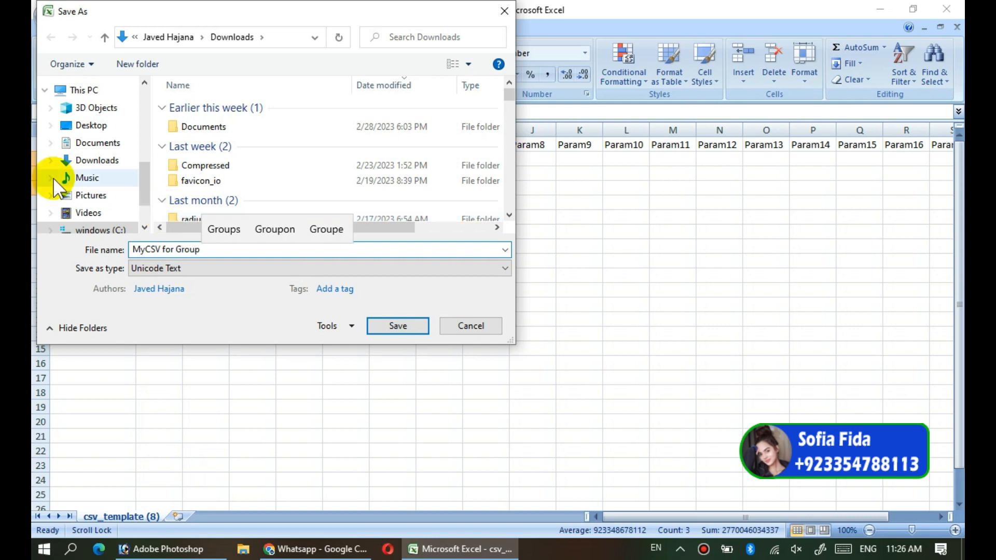
pyautogui.click(191, 267)
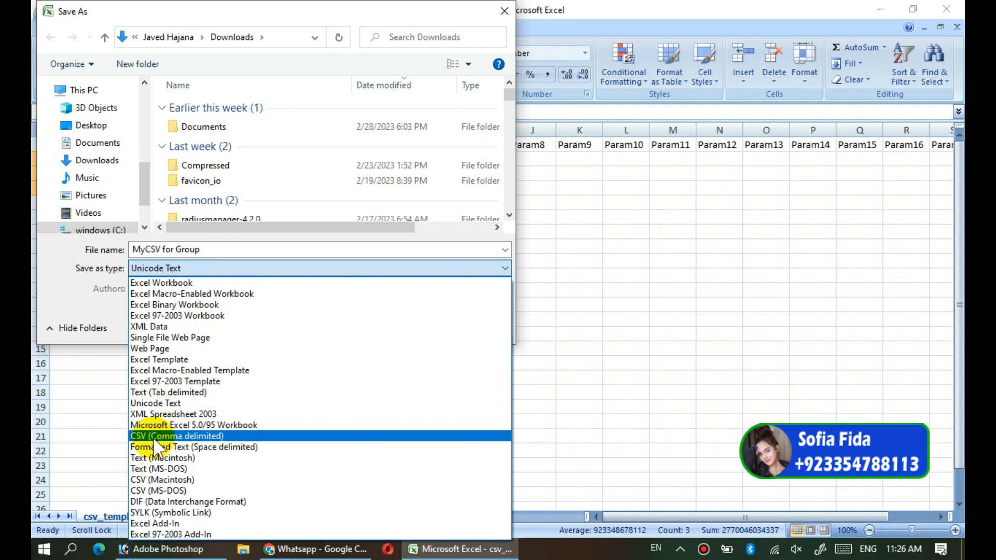
pyautogui.click(190, 436)
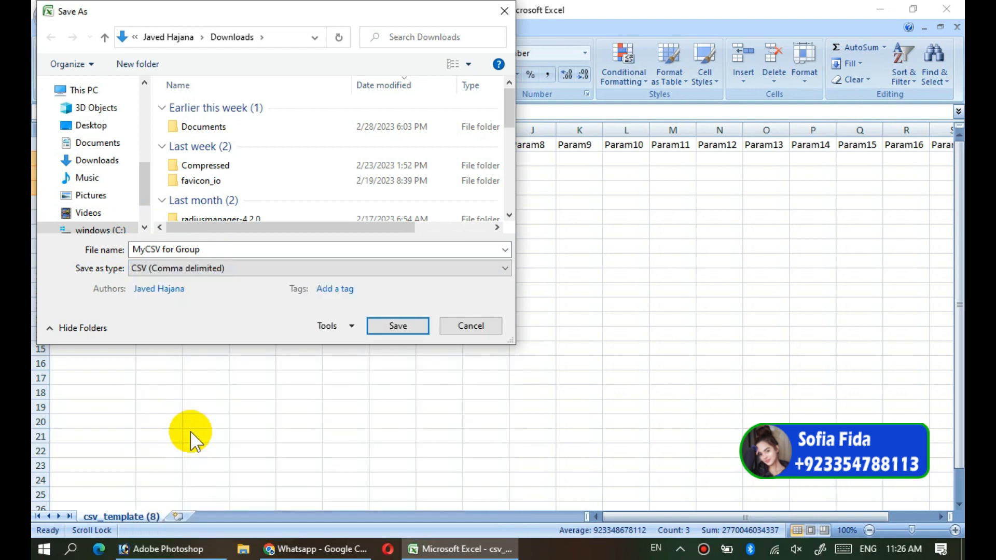
pyautogui.click(91, 127)
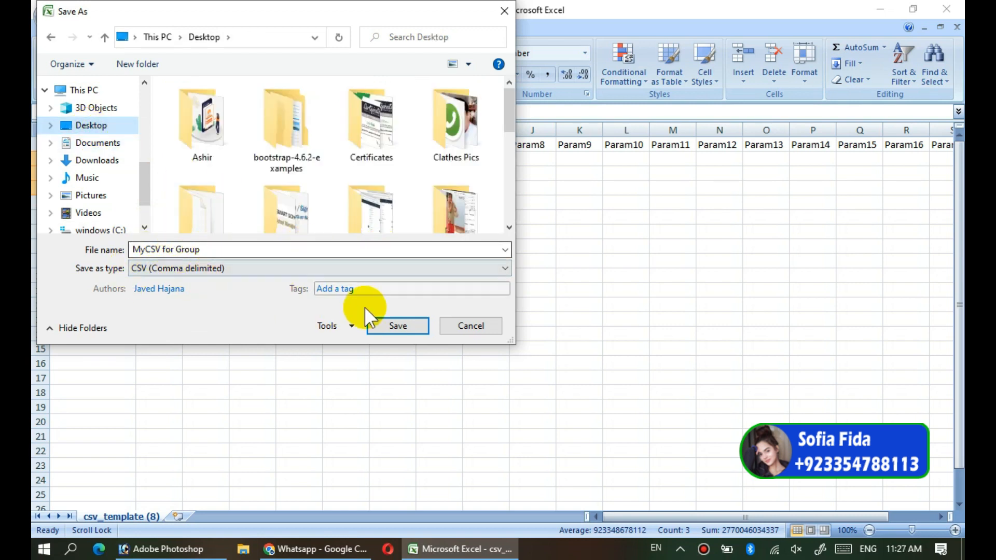
pyautogui.click(410, 326)
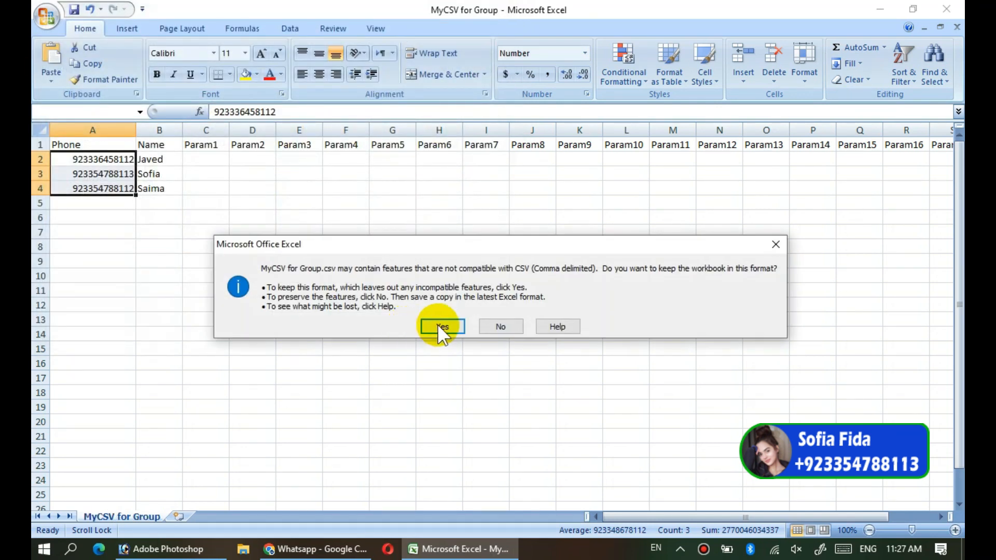
pyautogui.click(441, 327)
# Switch back to Chrome and upload "MyCSV for Group" from the Desktop to import its contacts into Test Group.
pyautogui.click(328, 550)
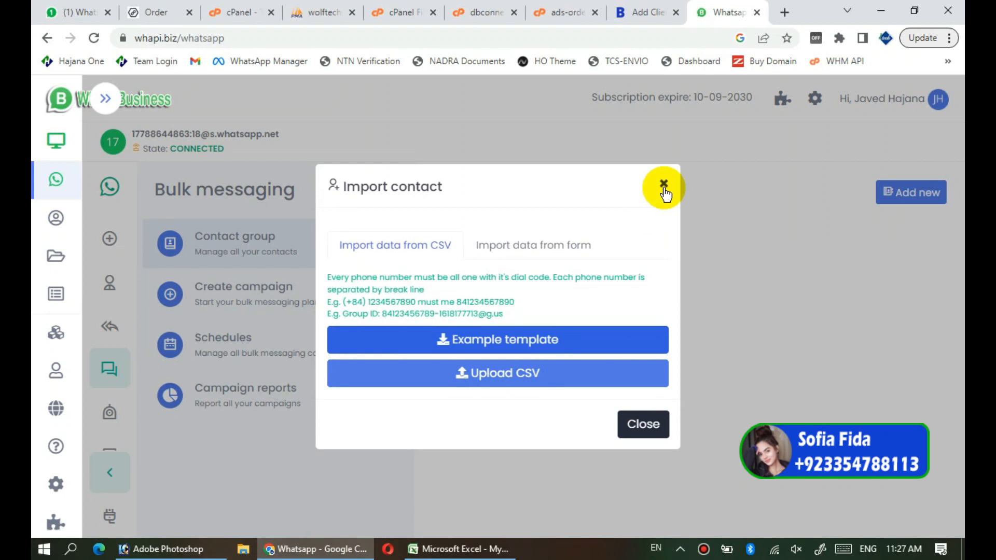
pyautogui.click(499, 382)
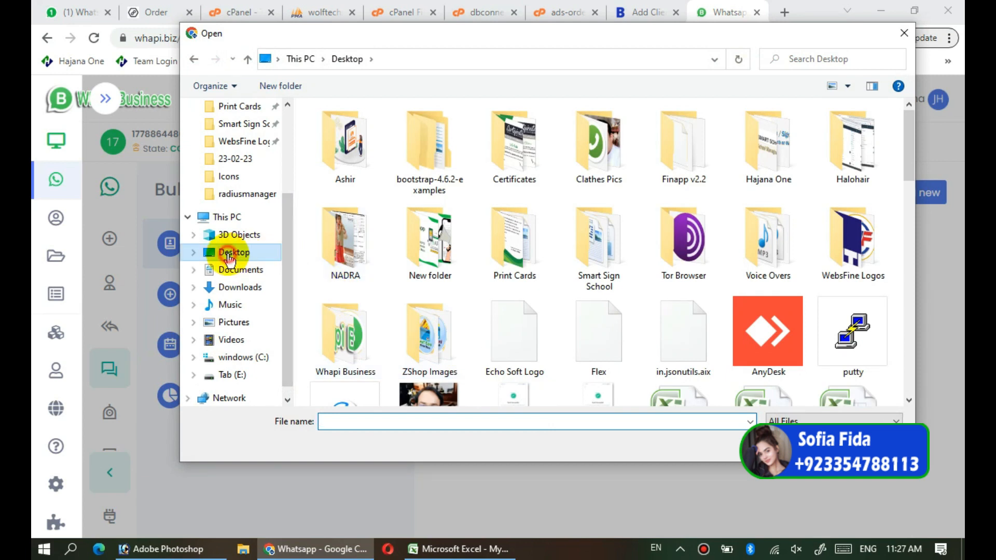
pyautogui.click(228, 254)
pyautogui.moveTo(907, 142); pyautogui.dragTo(911, 186)
pyautogui.click(778, 235)
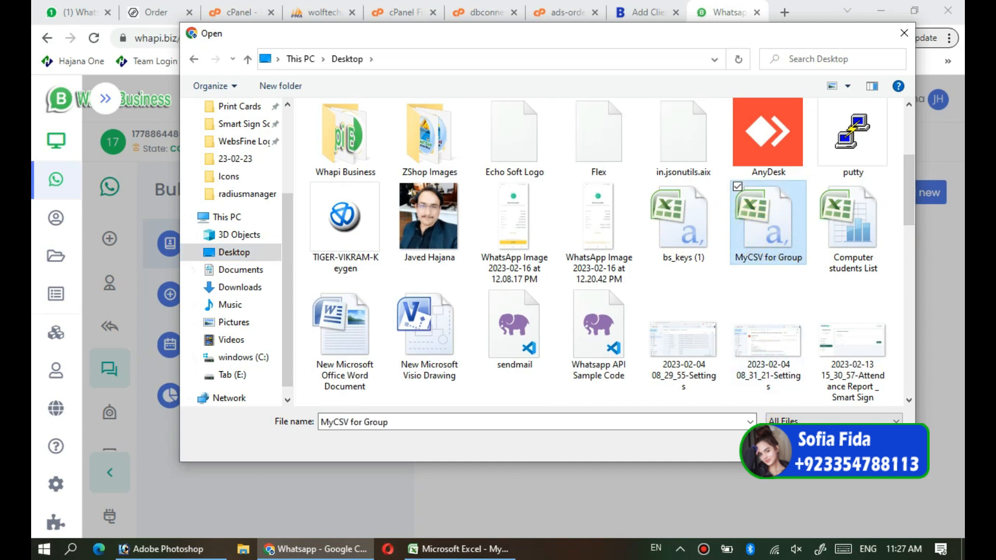
pyautogui.click(815, 447)
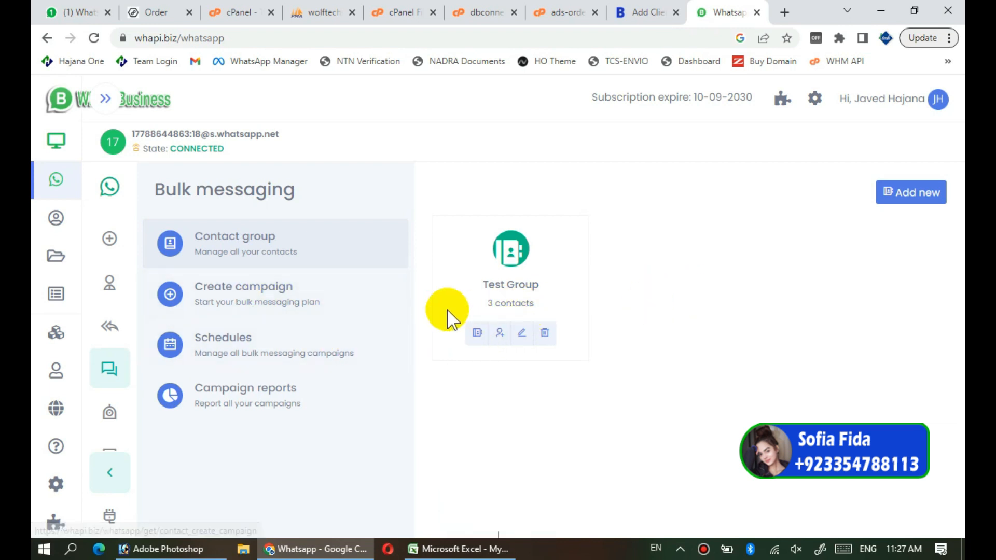
# Start a new bulk messaging campaign named "xyz" with Test Group as its contact group, using the Text & Media message type.
pyautogui.click(255, 297)
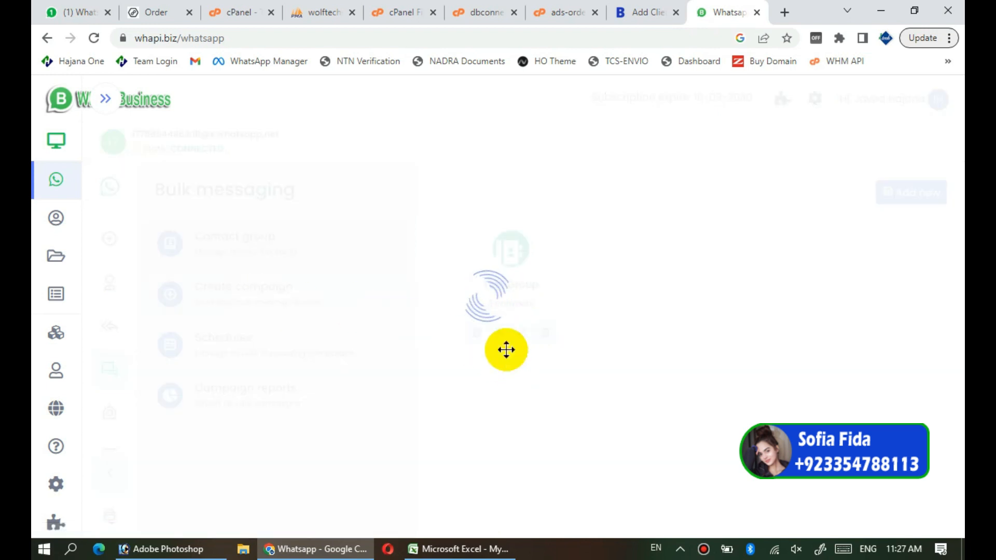
pyautogui.click(470, 246)
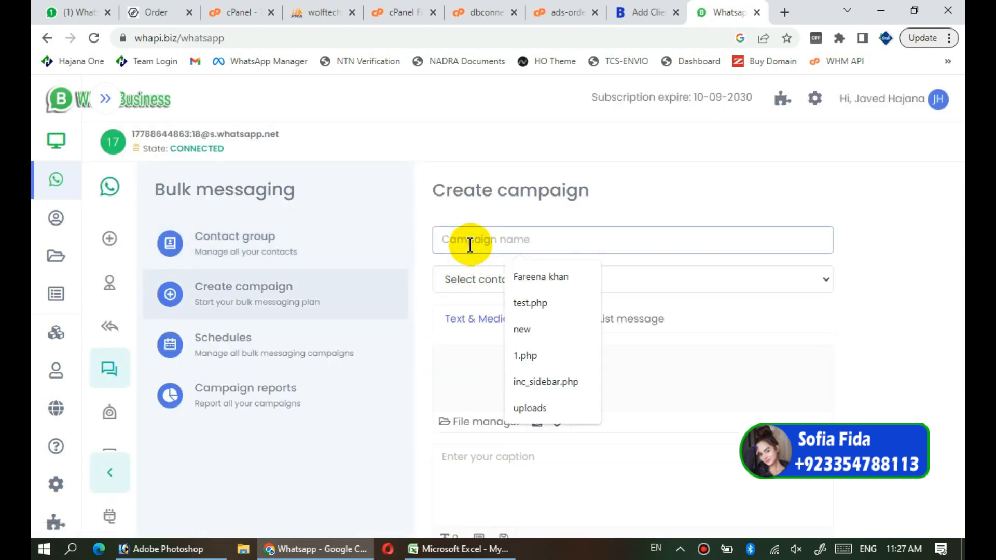
pyautogui.write('xyz')
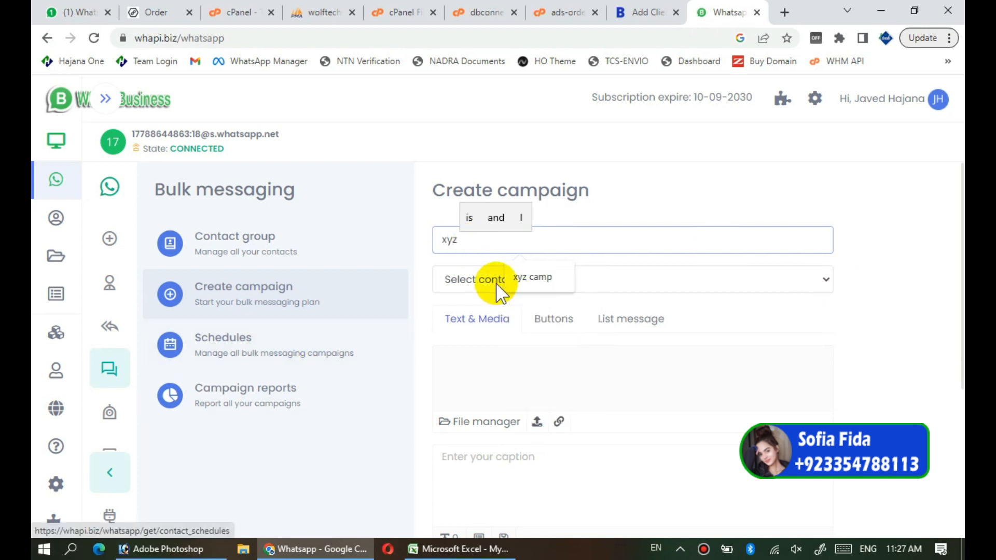
pyautogui.click(478, 285)
pyautogui.click(480, 318)
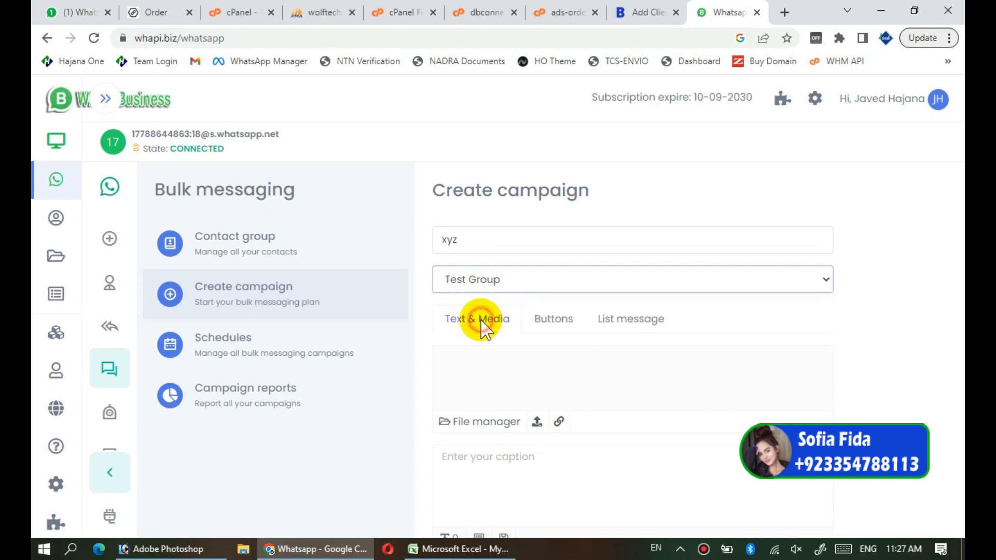
# Write the campaign caption "hi %name% this is test message", using the custom variable for each contact's name.
pyautogui.scroll(-2, 496, 371)
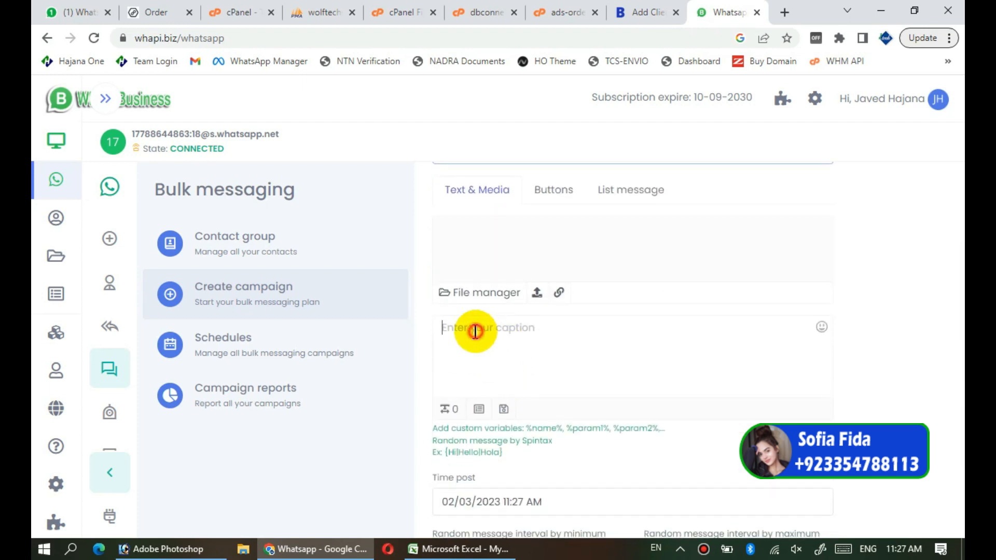
pyautogui.click(475, 330)
pyautogui.write('T')
pyautogui.press('BackSpace')
pyautogui.write('hi ')
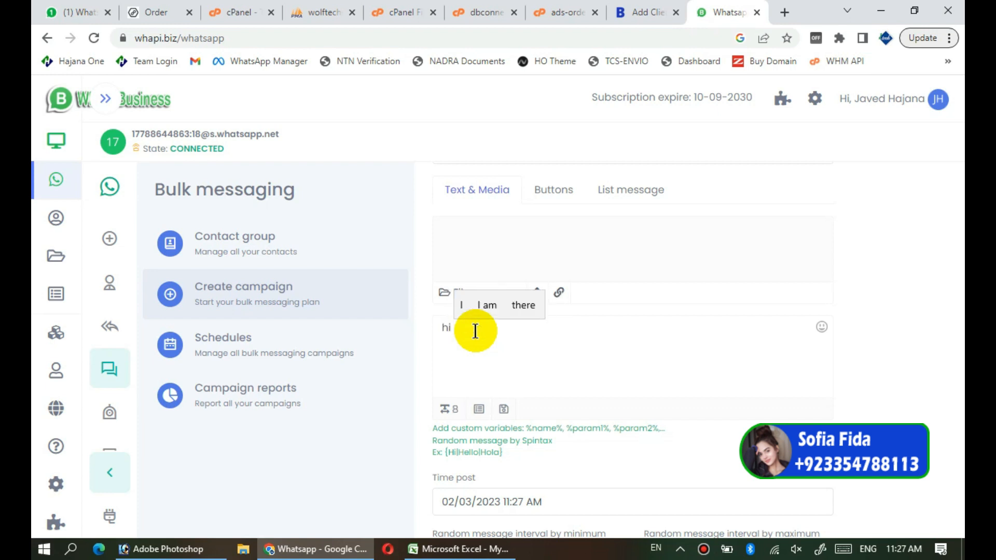
pyautogui.write('%nam')
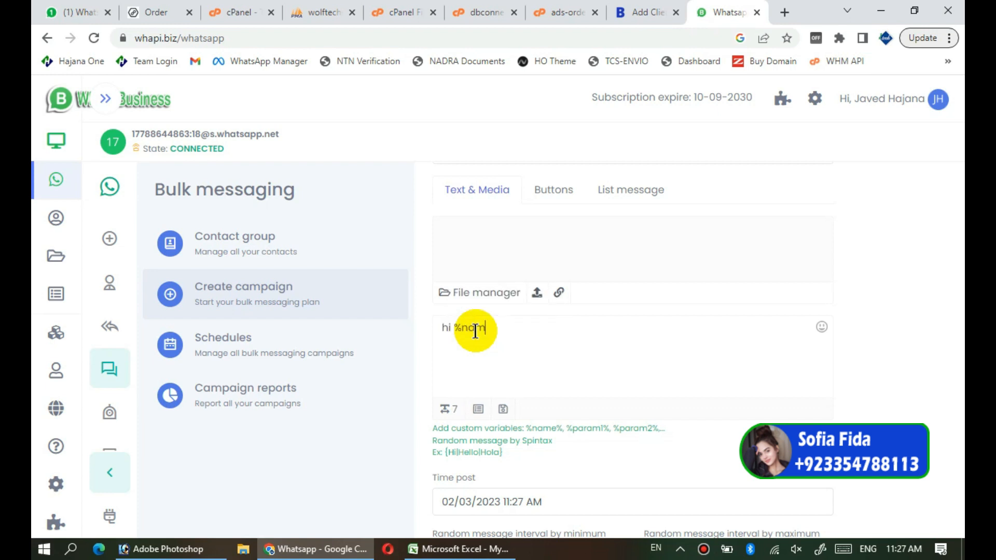
pyautogui.write('e% this i')
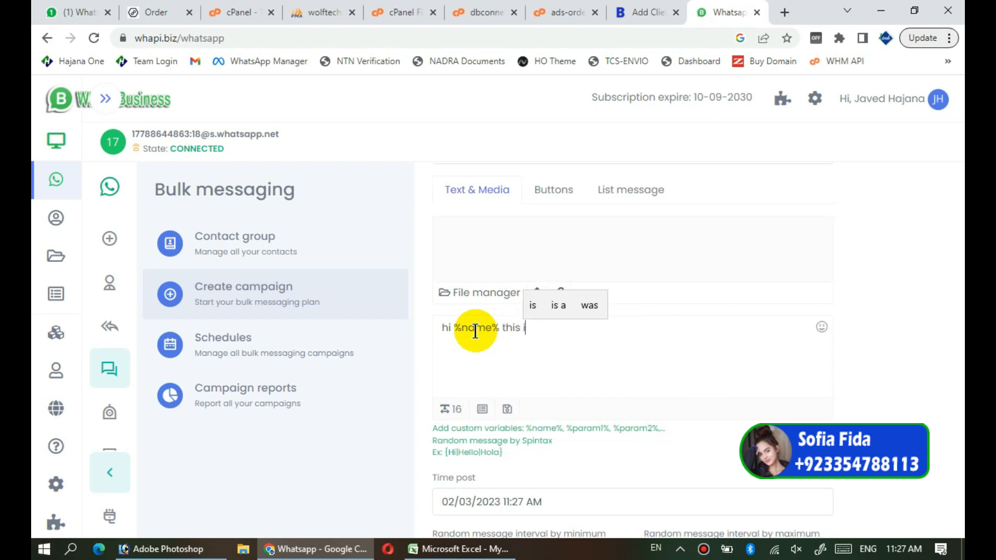
pyautogui.write('s test message')
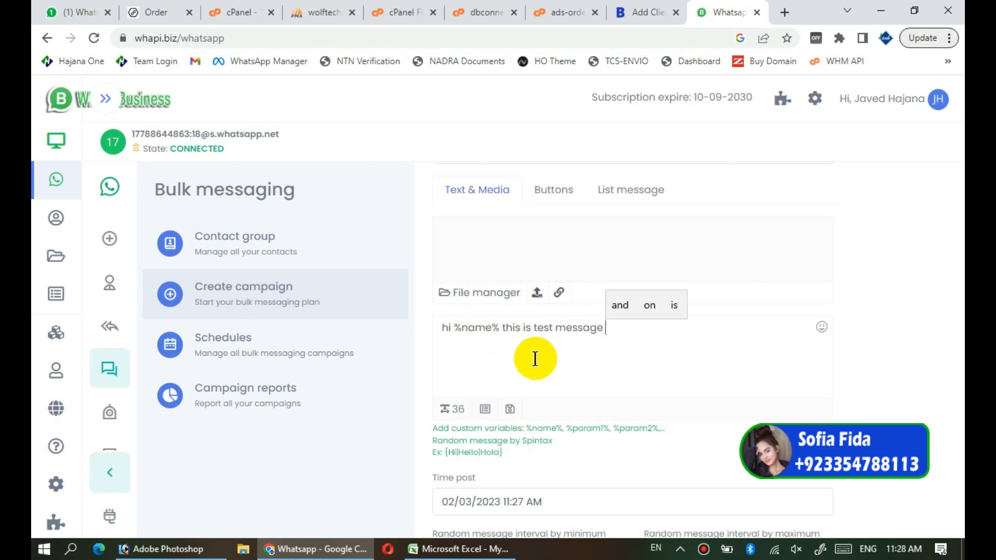
# Set the random message interval to a minimum of 5 and a maximum of 10 seconds, and schedule the campaign.
pyautogui.scroll(-2, 530, 356)
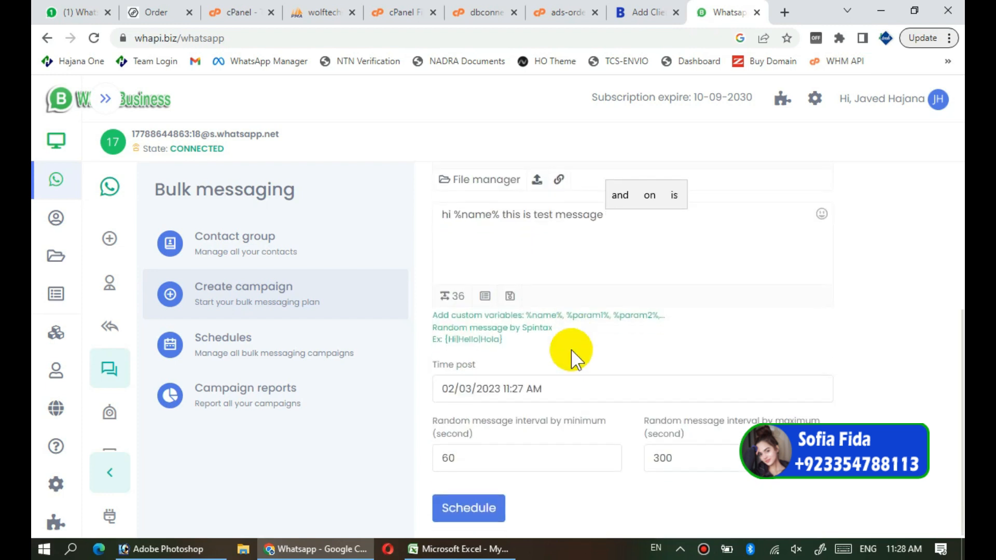
pyautogui.doubleClick(456, 456)
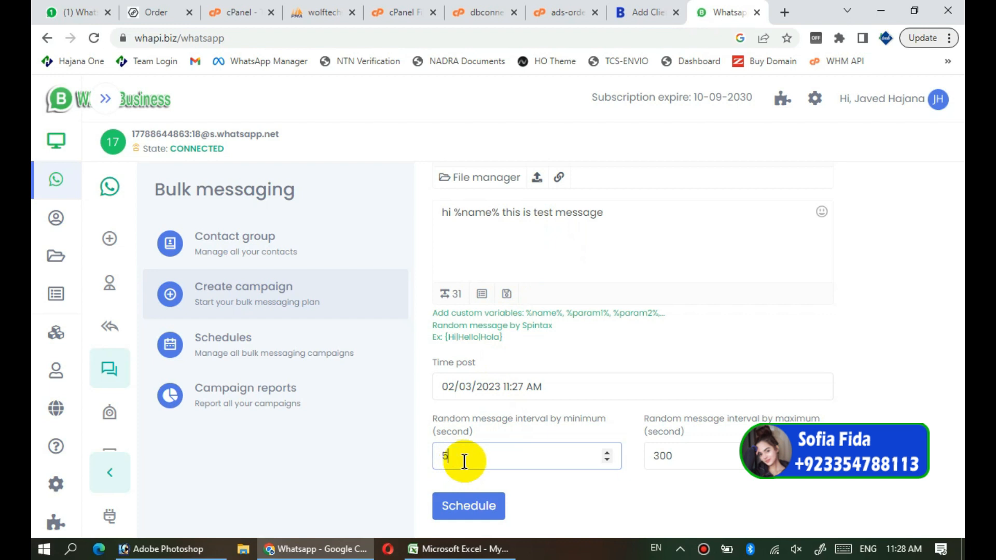
pyautogui.doubleClick(662, 457)
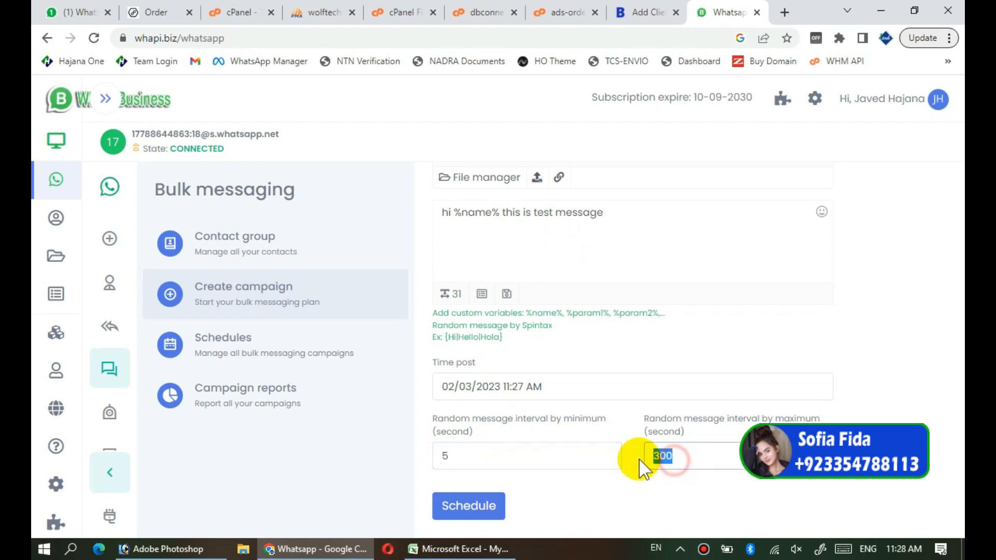
pyautogui.write('10')
pyautogui.click(474, 506)
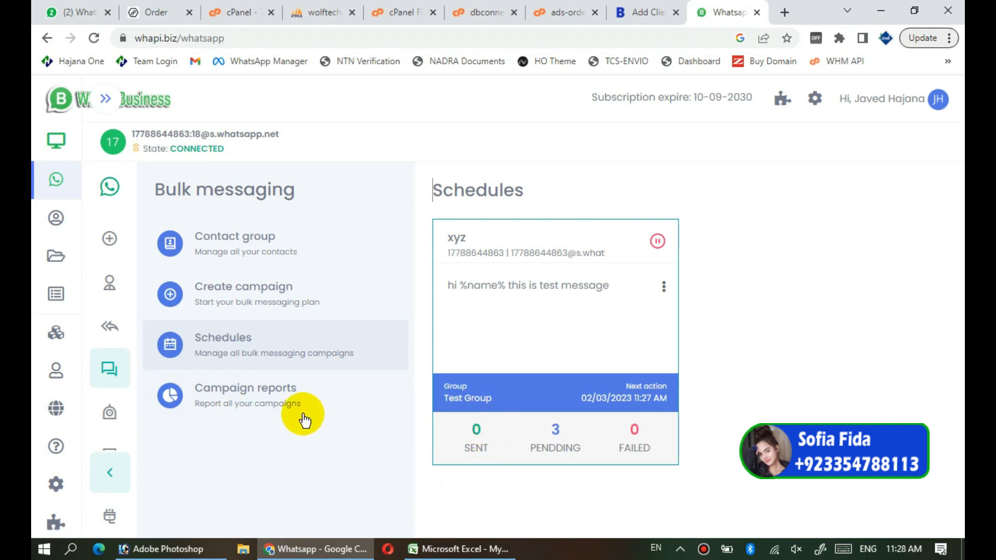
# Review the xyz entry in the campaign reports and check the personalized name in the test message received in WhatsApp Web.
pyautogui.click(255, 407)
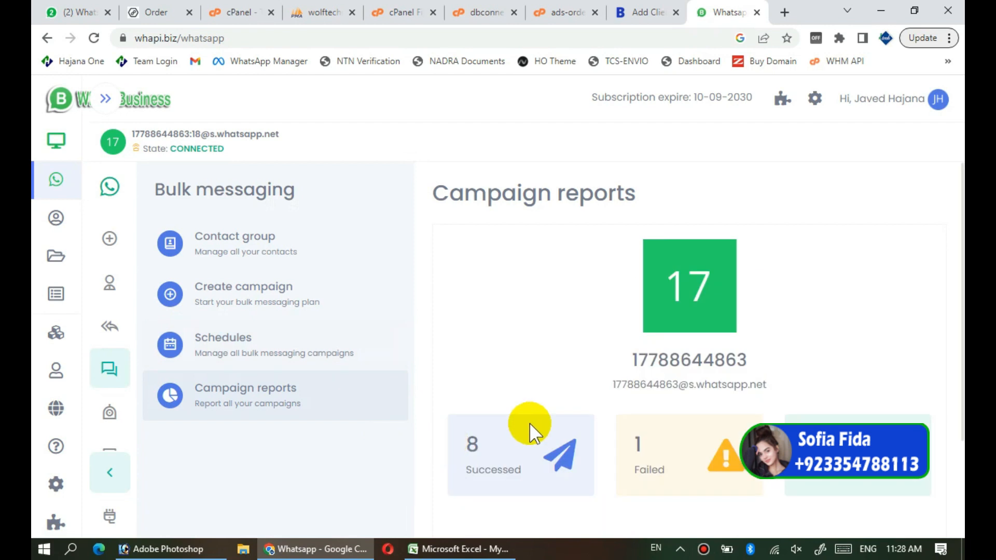
pyautogui.scroll(-4, 529, 422)
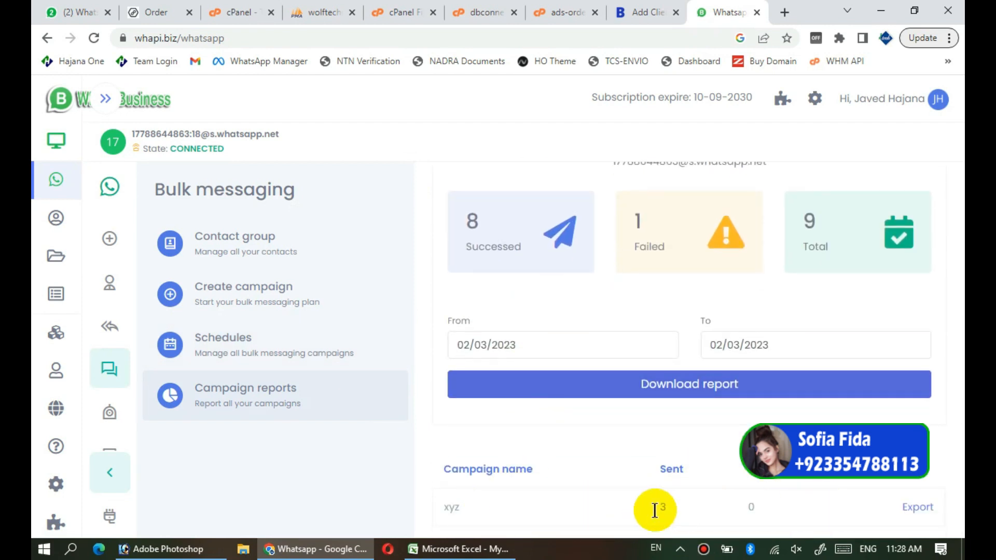
pyautogui.doubleClick(446, 509)
pyautogui.hotkey('ctrl', '1')
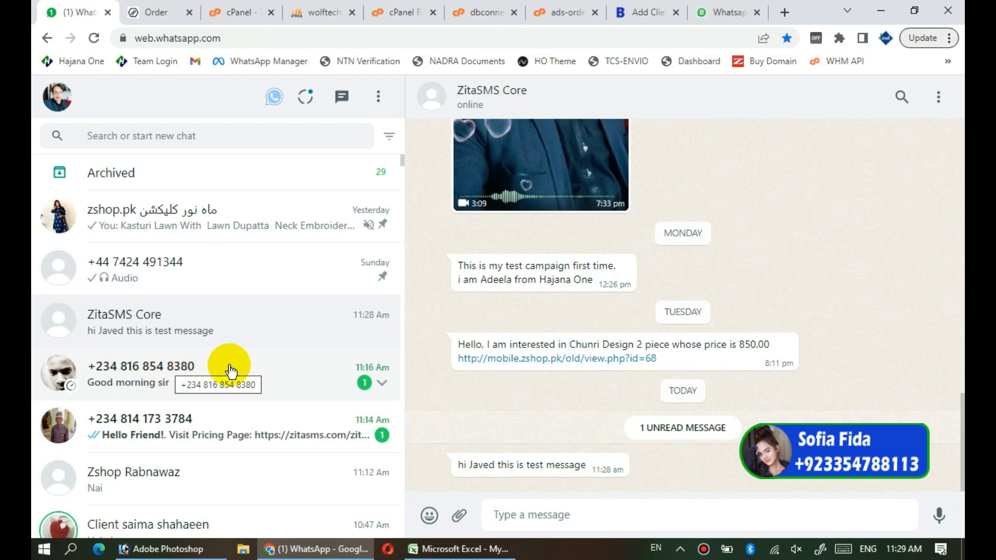
pyautogui.moveTo(470, 466); pyautogui.dragTo(494, 466)
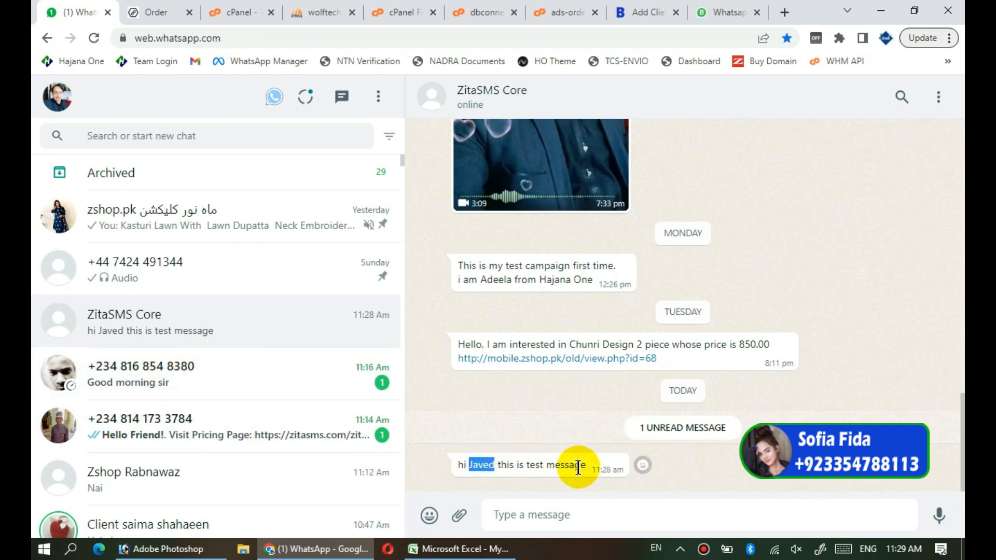